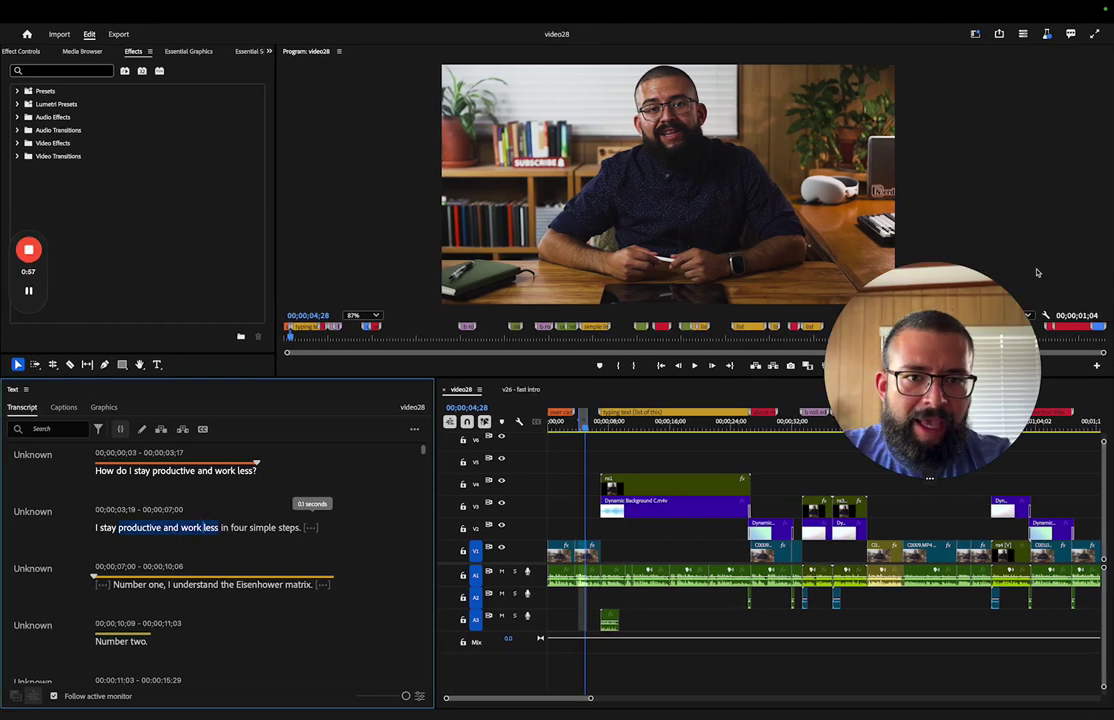
pyautogui.moveTo(977, 387); pyautogui.dragTo(697, 193)
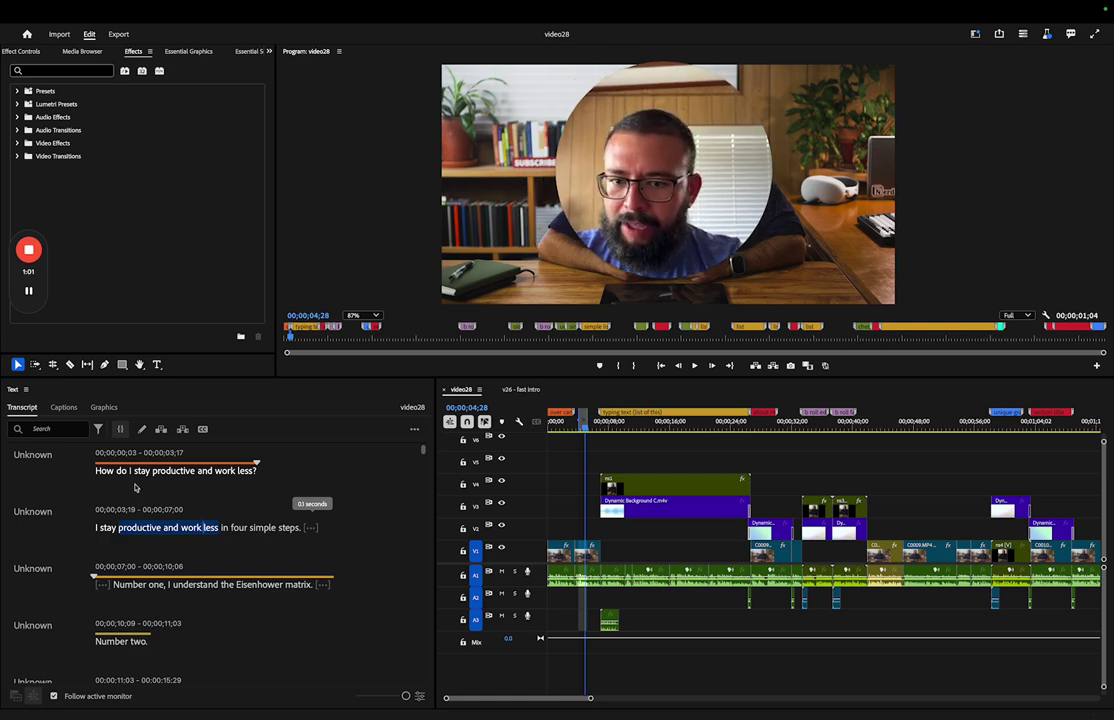
pyautogui.scroll(-2, 136, 488)
pyautogui.scroll(2, 136, 488)
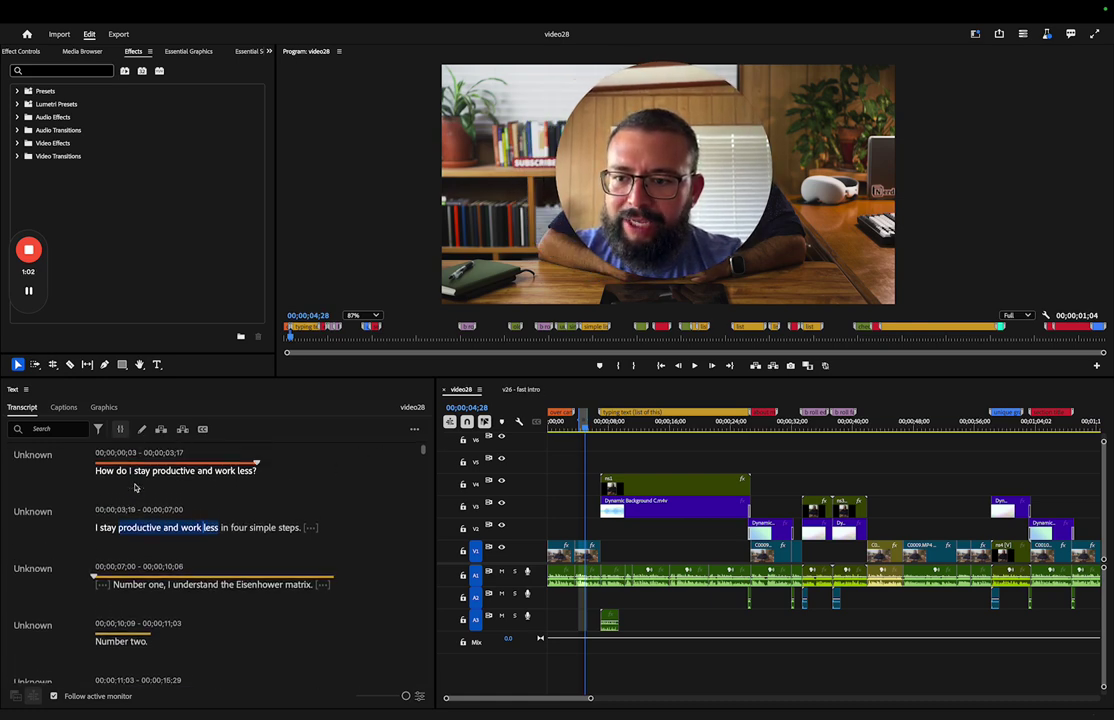
pyautogui.click(121, 430)
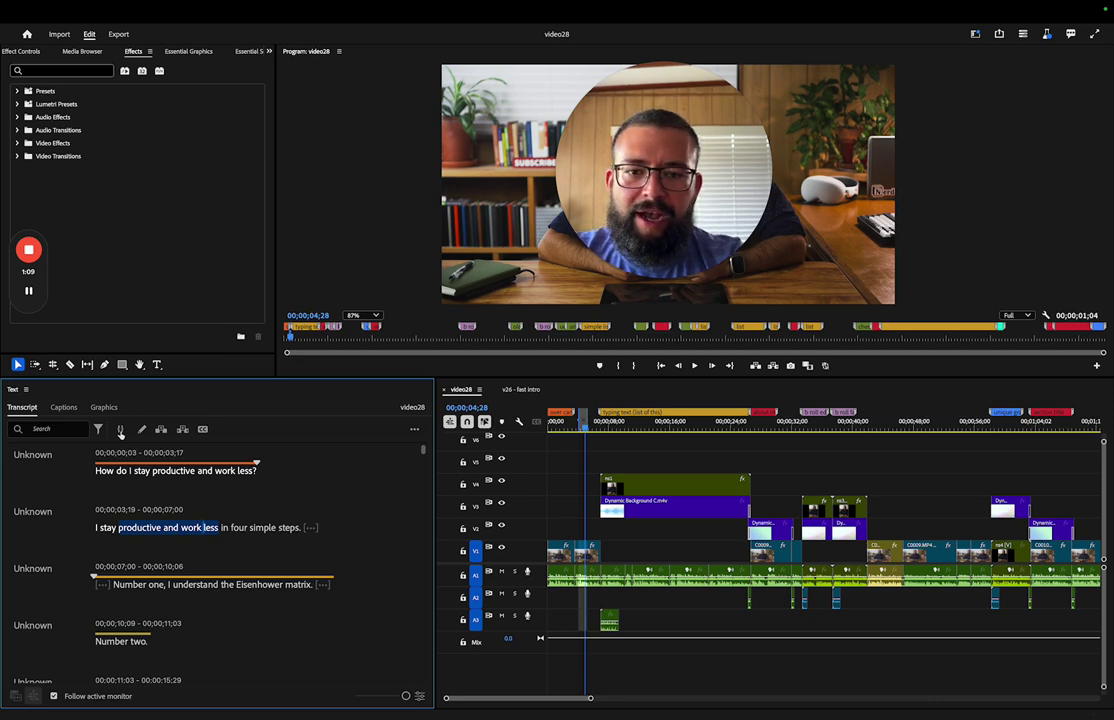
# Step: Ripple-delete the words "and work" from the transcript sentence about four simple steps, and undo the deletion
pyautogui.click(170, 528)
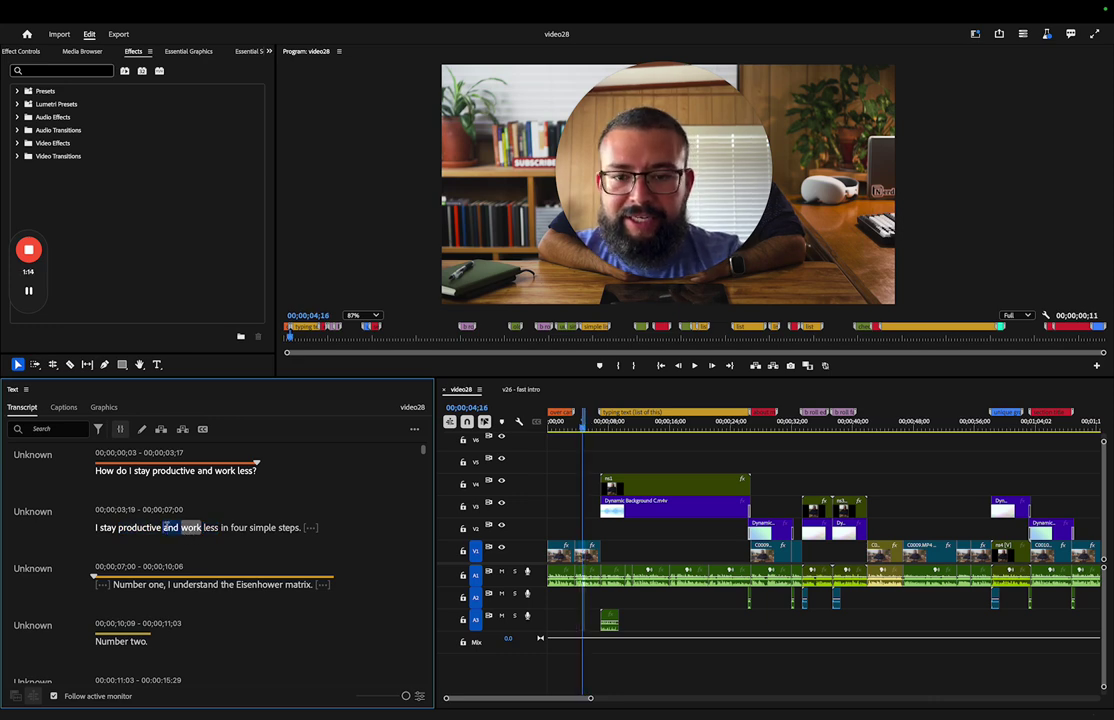
pyautogui.keyDown('shift'); pyautogui.click(190, 528); pyautogui.keyUp('shift')
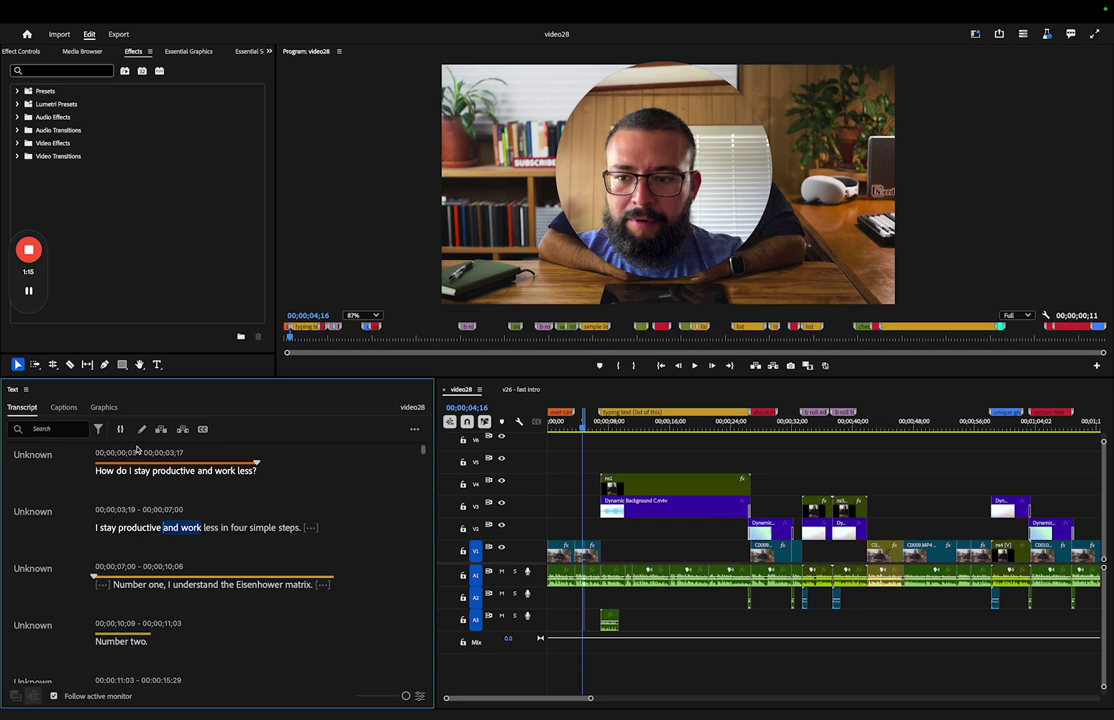
pyautogui.moveTo(119, 528); pyautogui.dragTo(98, 526)
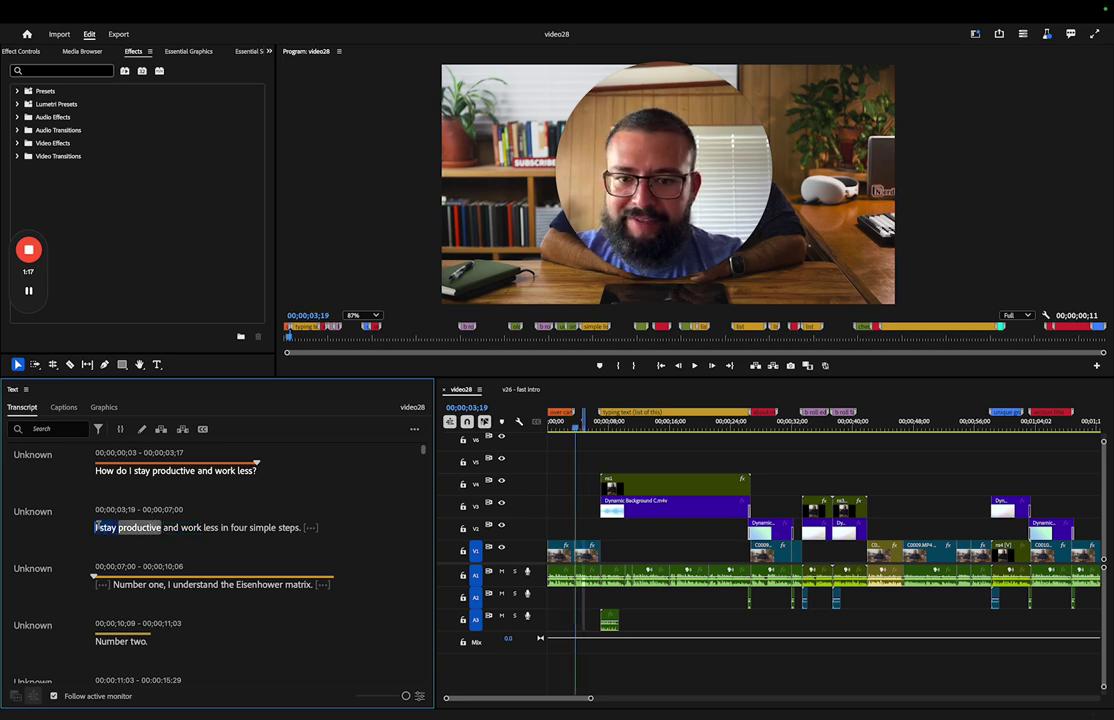
pyautogui.press('BackSpace')
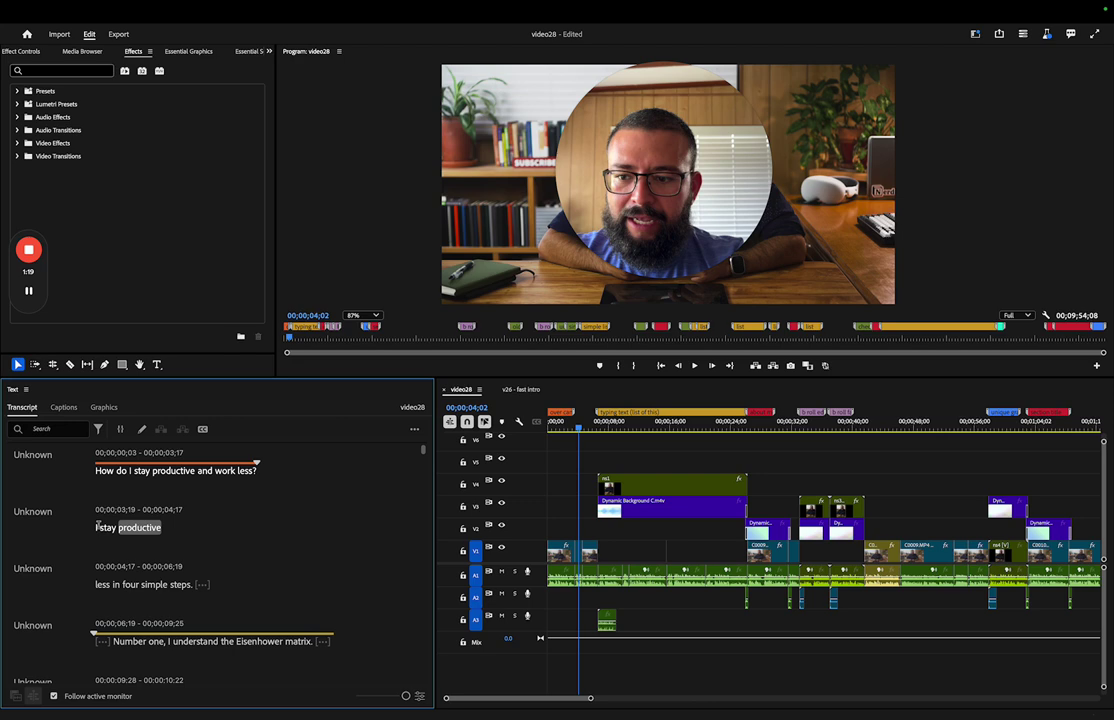
pyautogui.hotkey('ctrl', 'z')
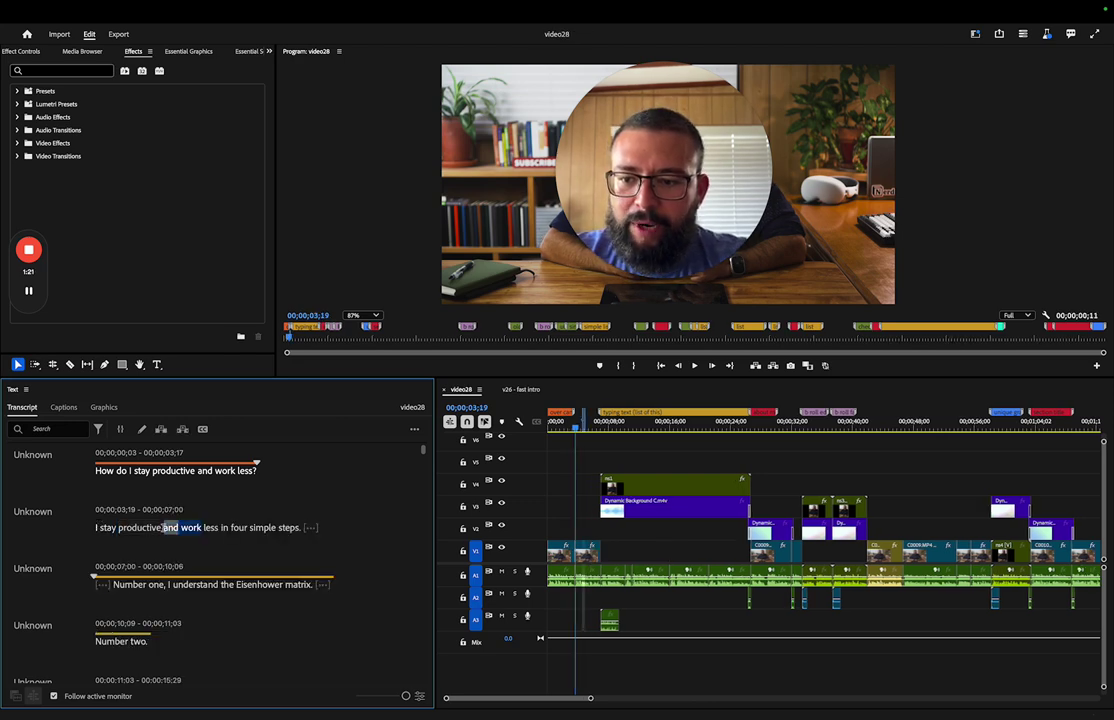
# Step: Jump to the transcript passage starting "Quadrant four is the next quadrant" and play it briefly
pyautogui.moveTo(211, 527); pyautogui.dragTo(141, 527)
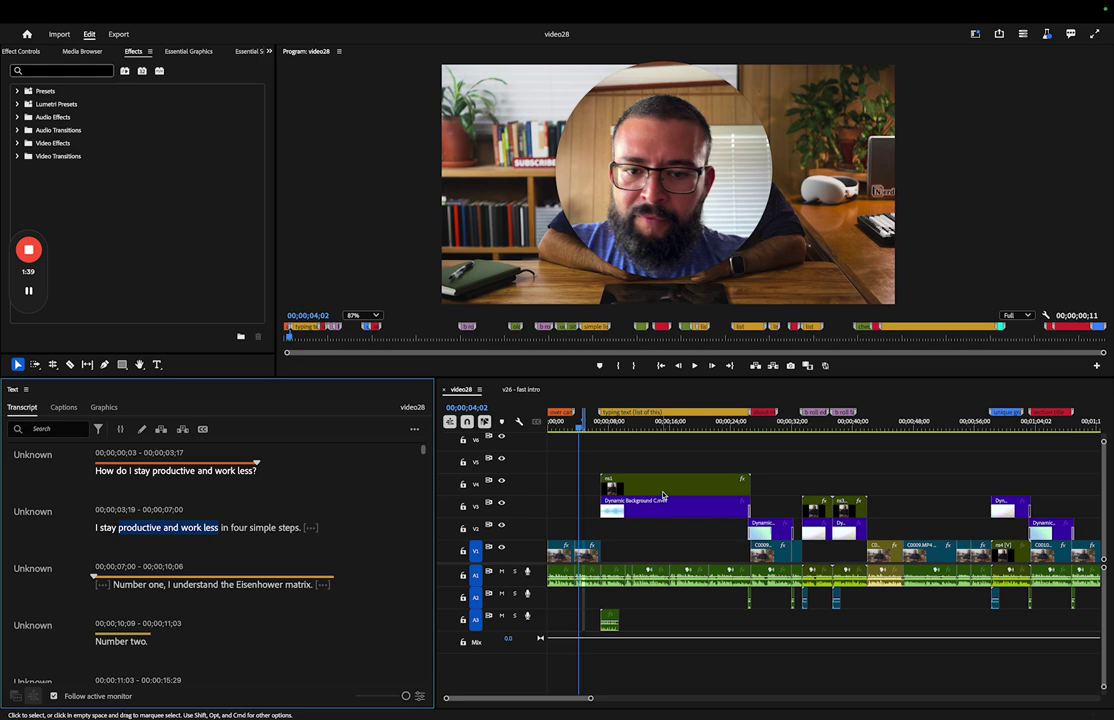
pyautogui.hscroll(10, 660, 494)
pyautogui.click(689, 428)
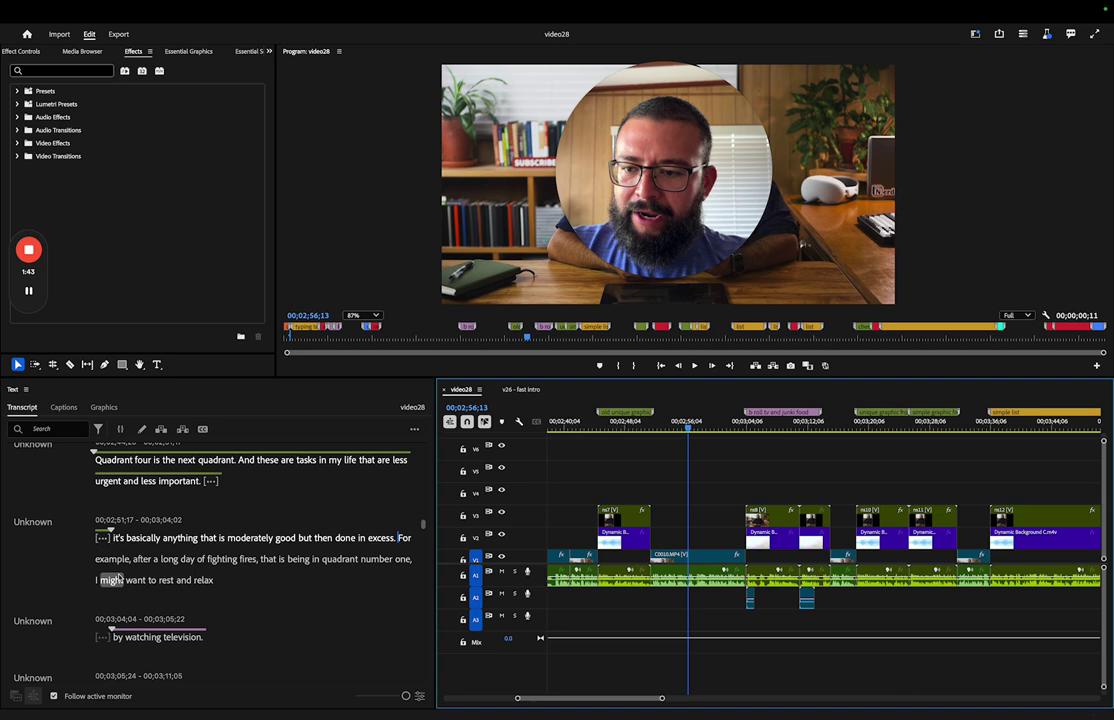
pyautogui.click(96, 461)
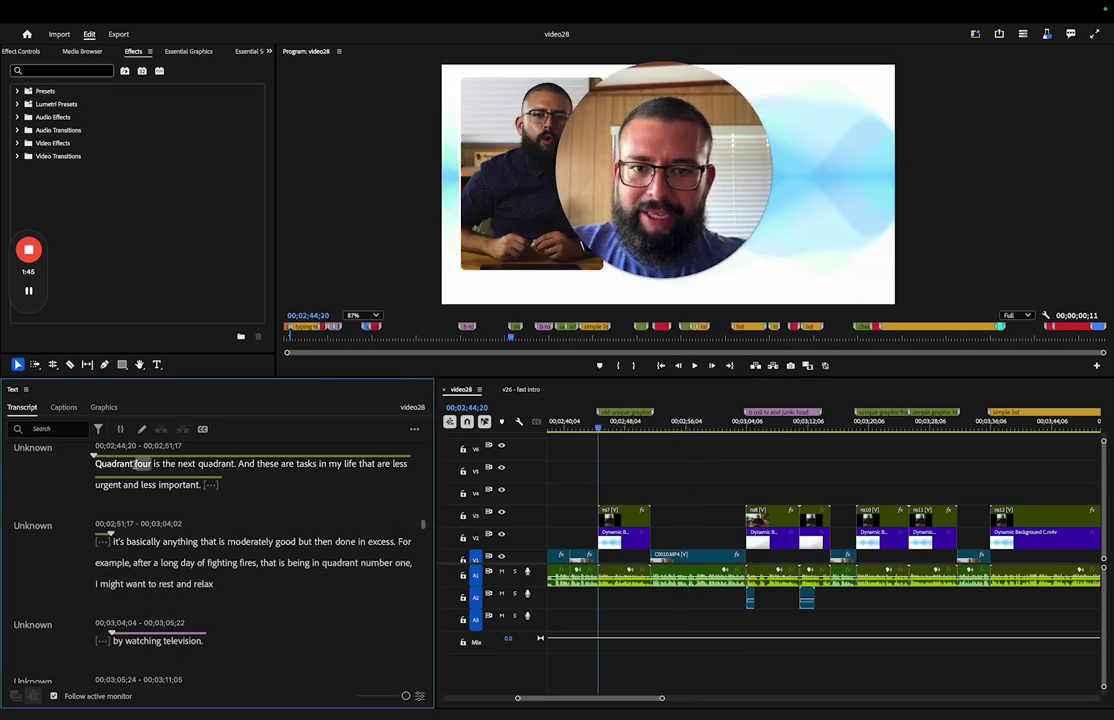
pyautogui.press('space')
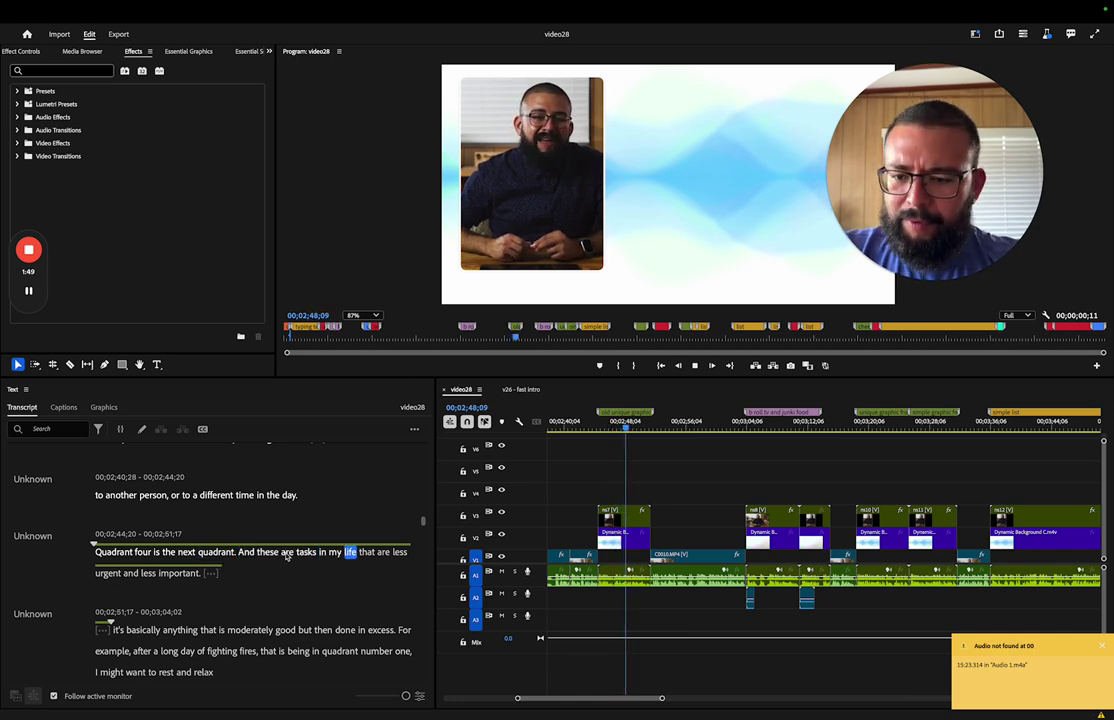
pyautogui.press('space')
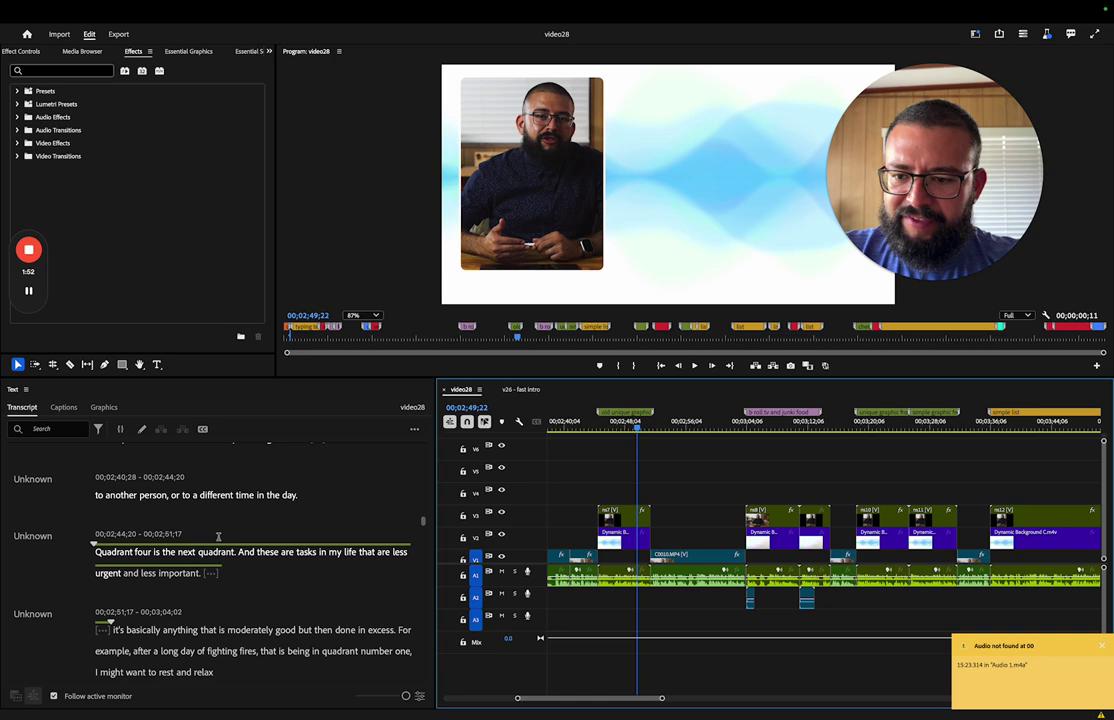
# Step: Try to delete the words "And these are tasks" from the quadrant four transcript passage, and undo the edit
pyautogui.moveTo(243, 552); pyautogui.dragTo(311, 553)
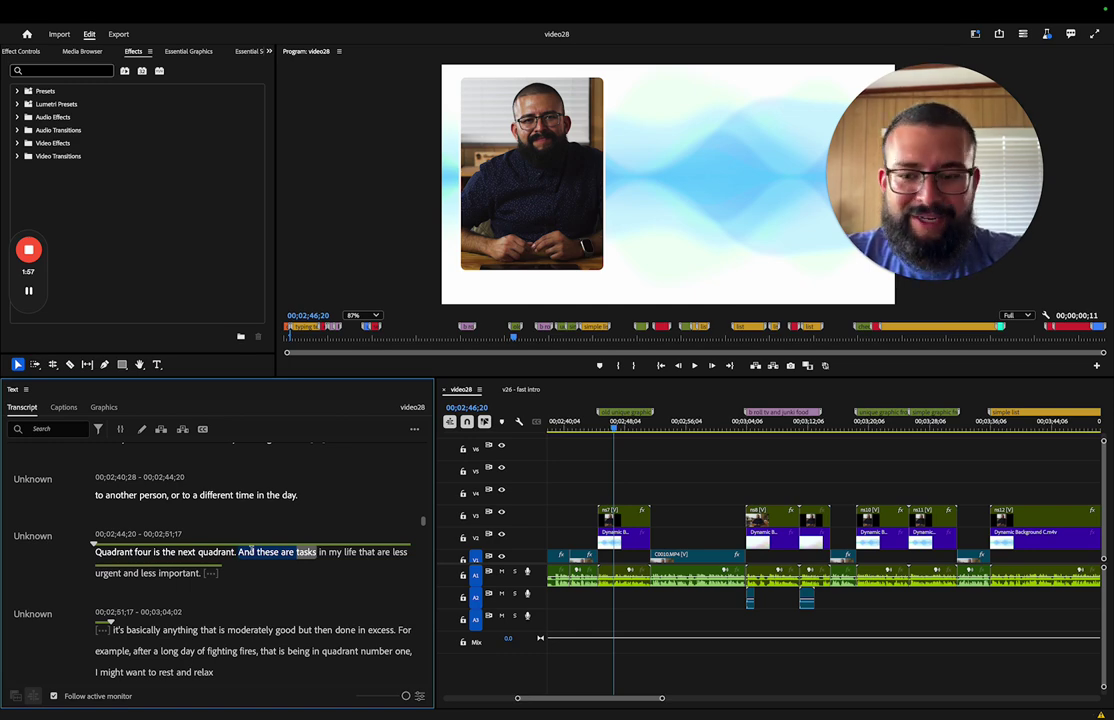
pyautogui.click(251, 551)
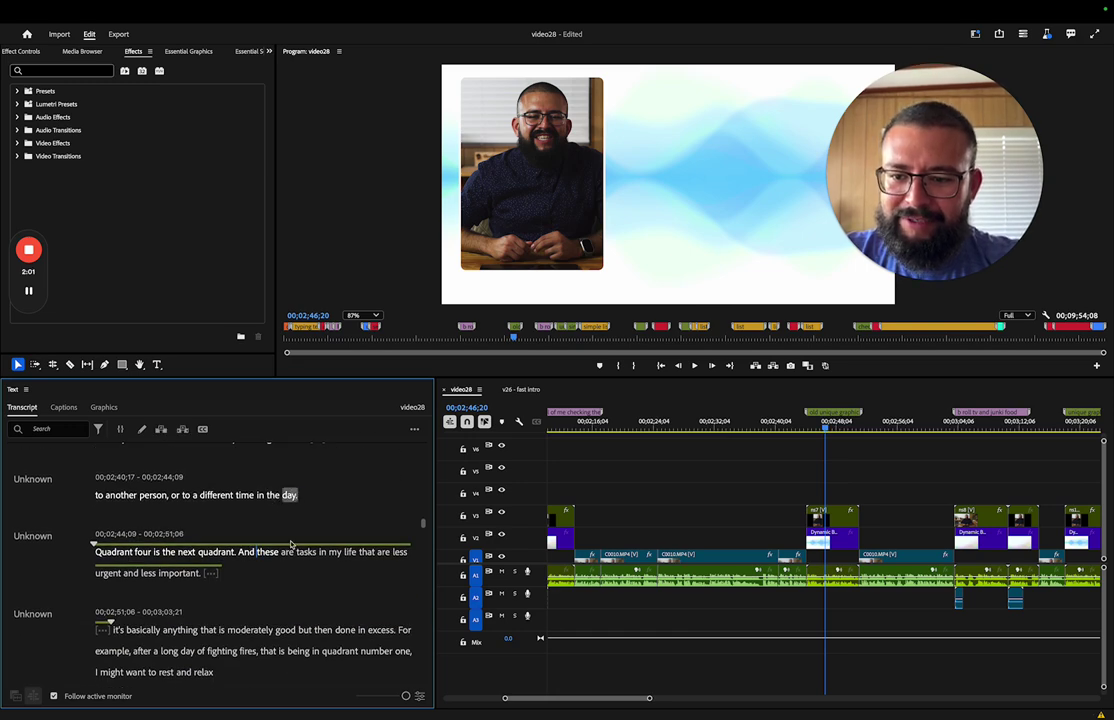
pyautogui.press('super+z')
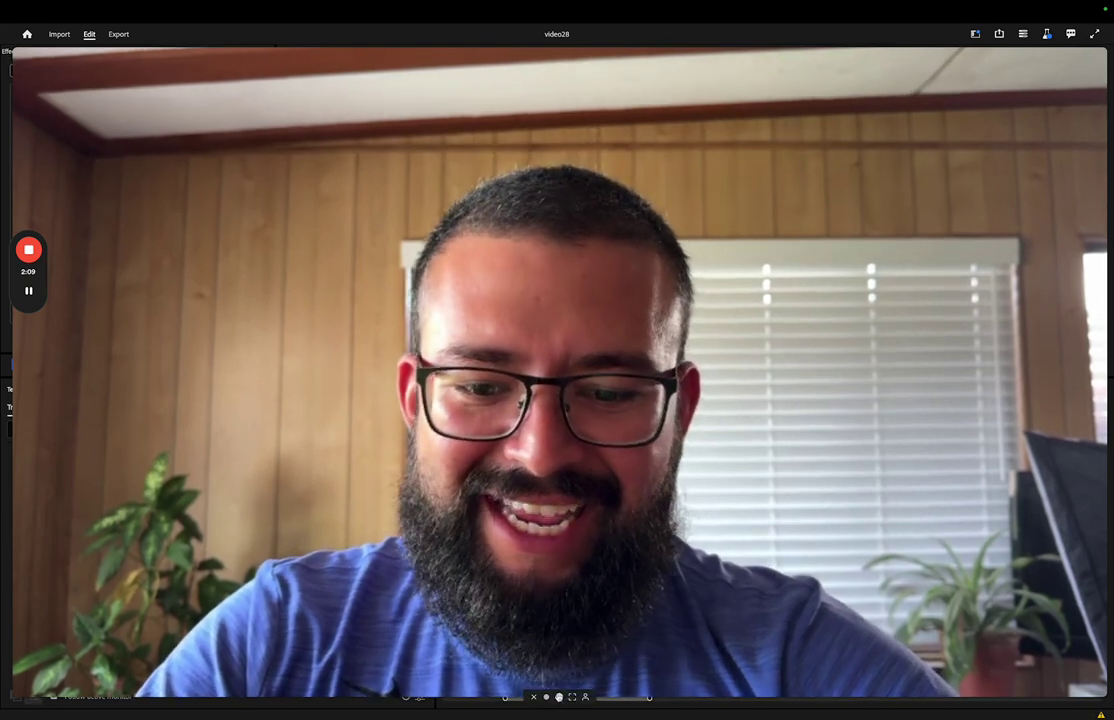
# Step: Select "to another person, or to a different" in the transcript and look at the actions available for the selected text
pyautogui.click(559, 697)
pyautogui.scroll(1, 131, 515)
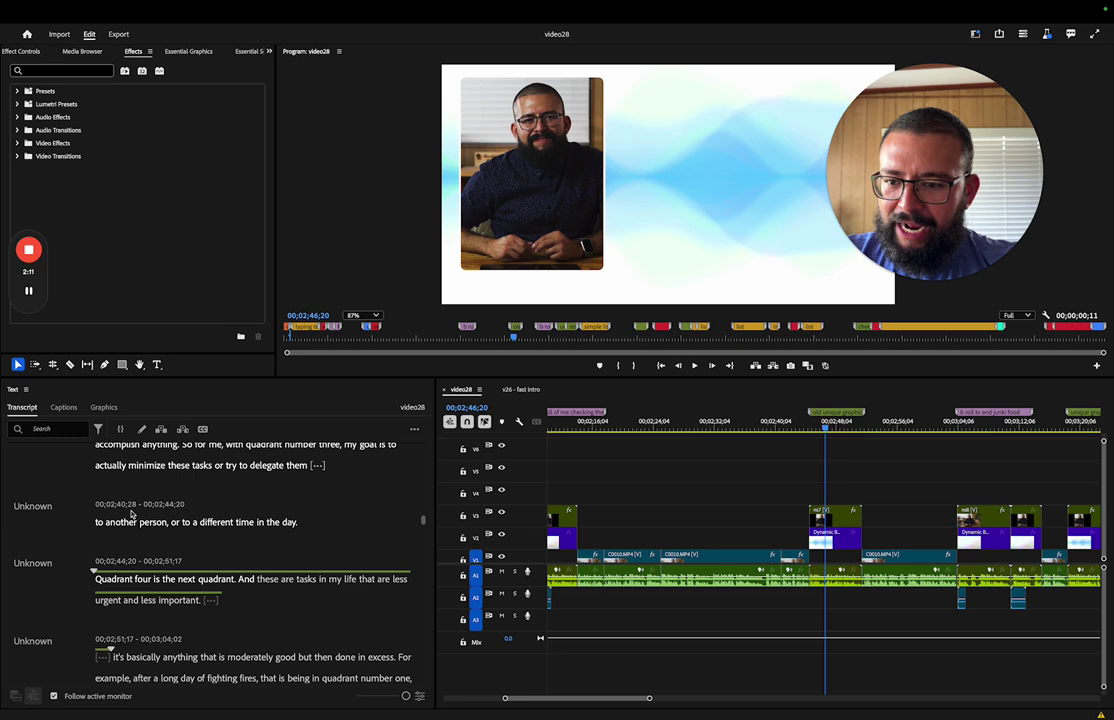
pyautogui.moveTo(98, 523); pyautogui.dragTo(229, 517)
pyautogui.rightClick(216, 524)
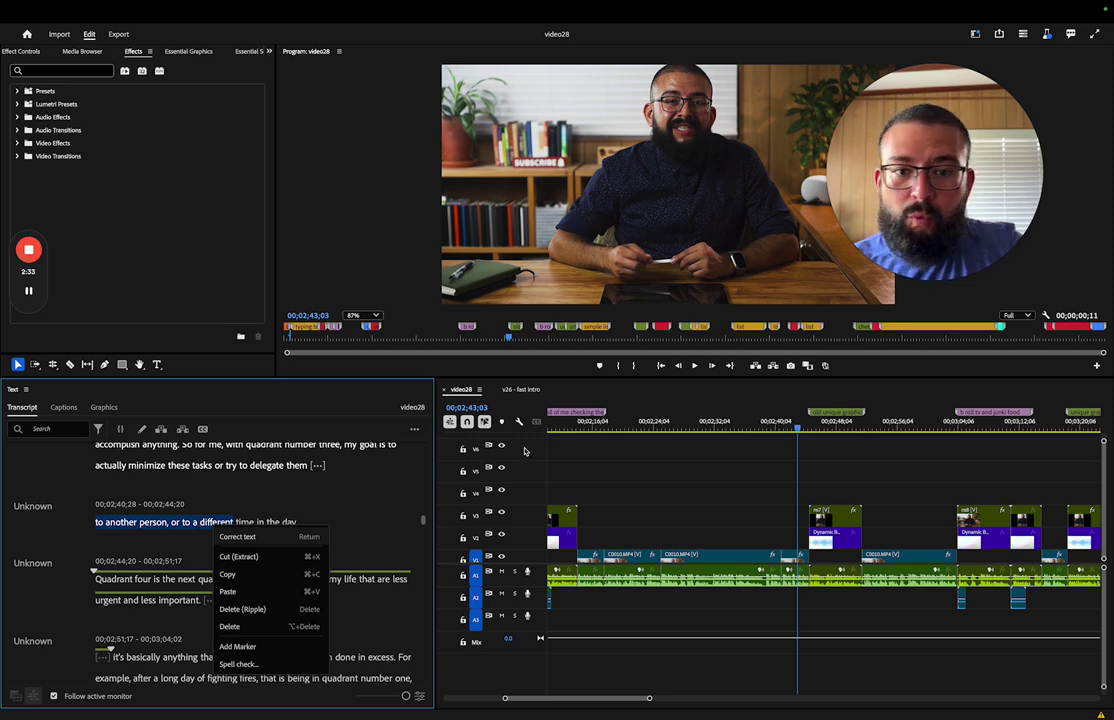
pyautogui.click(627, 394)
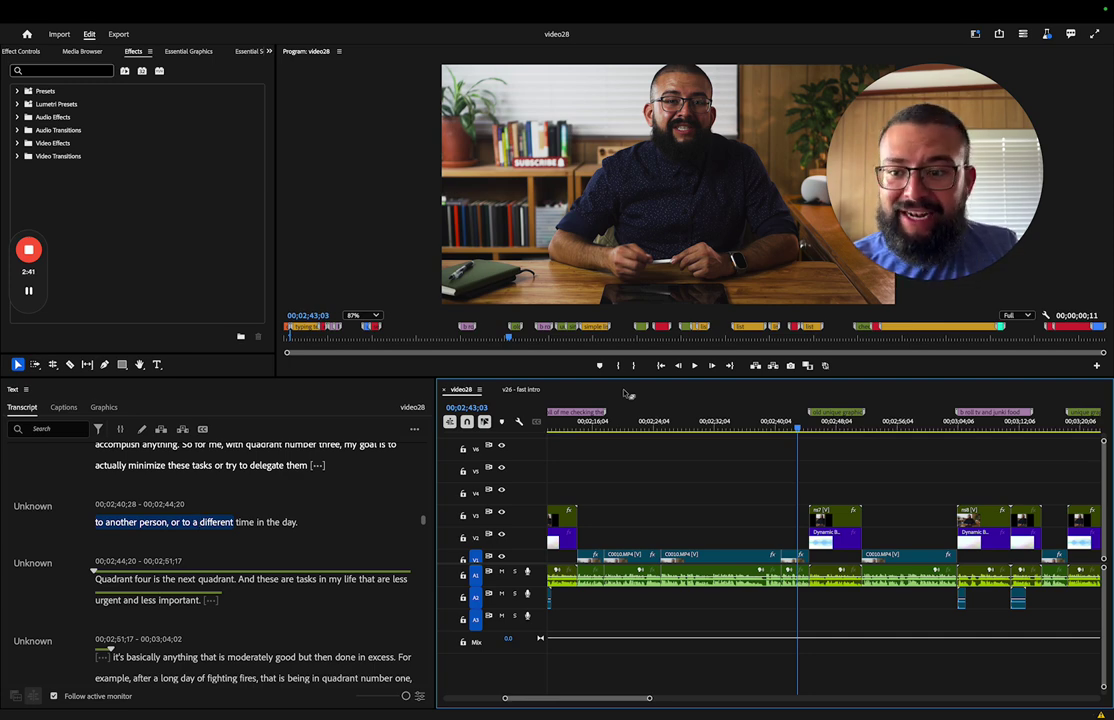
# Step: Add a marker spanning the transcript words "actually minimize these tasks or try to delegate"
pyautogui.moveTo(169, 466)
pyautogui.mouseDown()
pyautogui.moveTo(279, 470)
pyautogui.moveTo(181, 462)
pyautogui.mouseUp()
pyautogui.rightClick(179, 478)
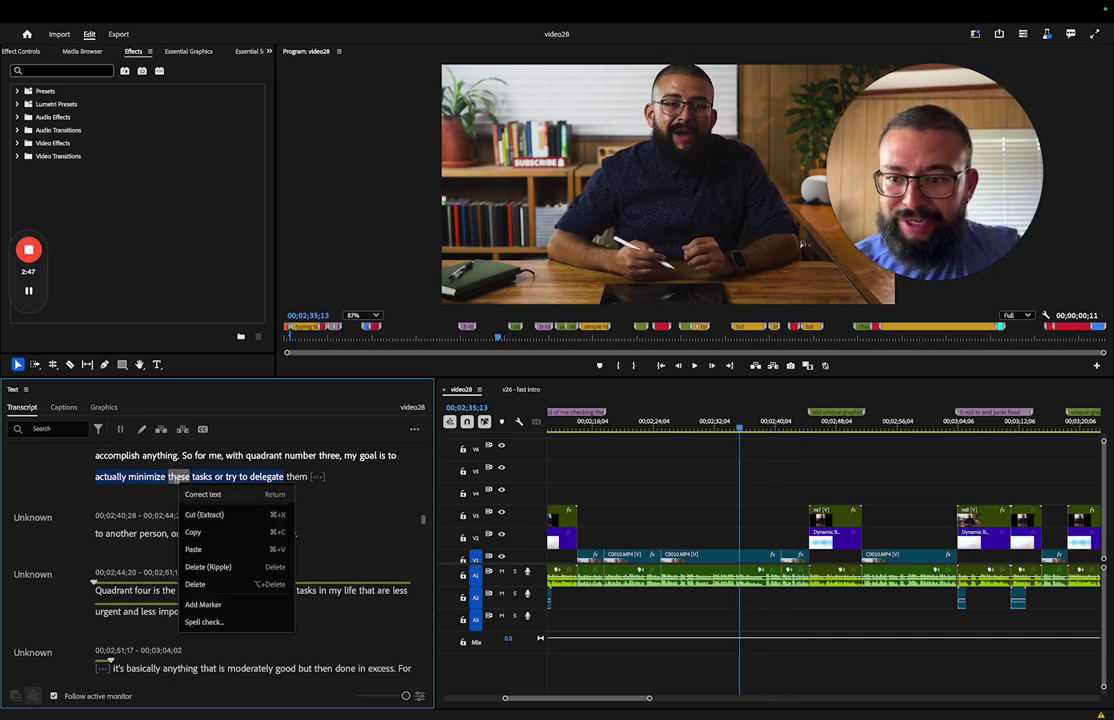
pyautogui.click(241, 609)
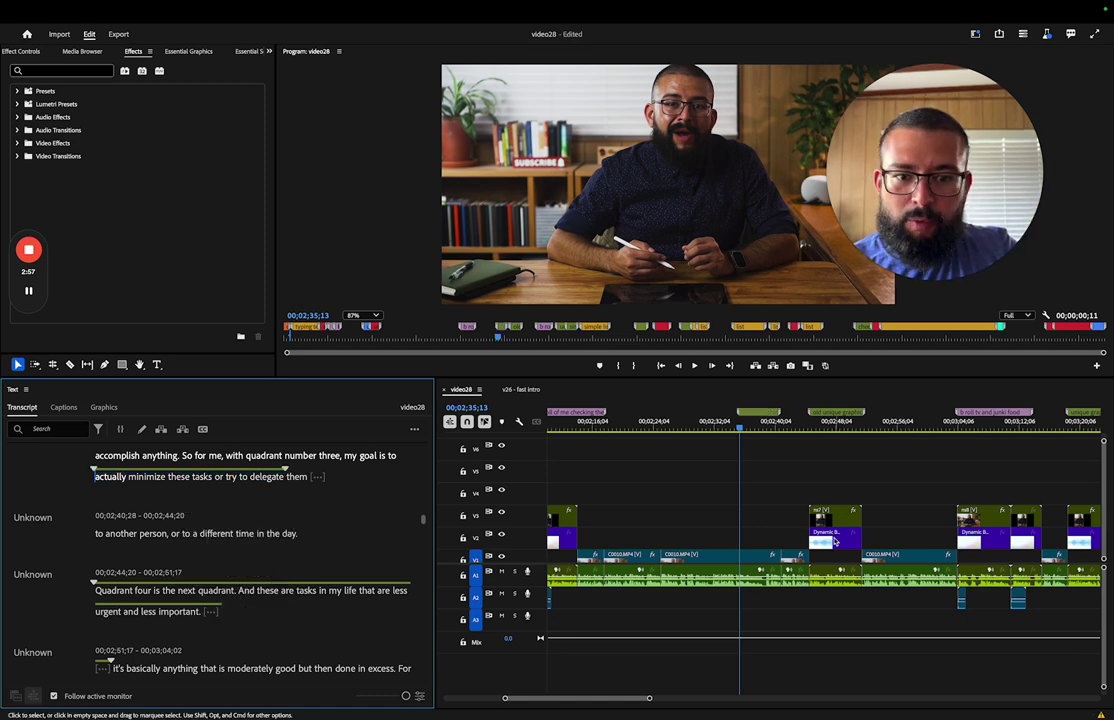
# Step: Set the color of the marker at 00;02;35;13 to red, and delete that marker
pyautogui.click(760, 429)
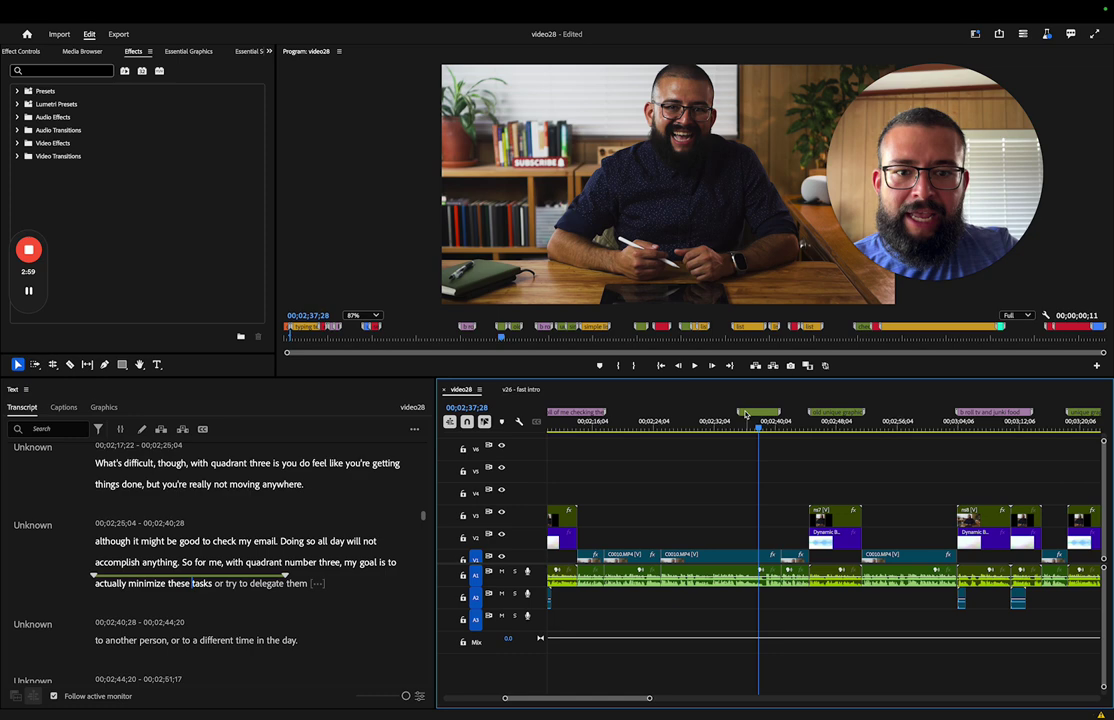
pyautogui.doubleClick(745, 414)
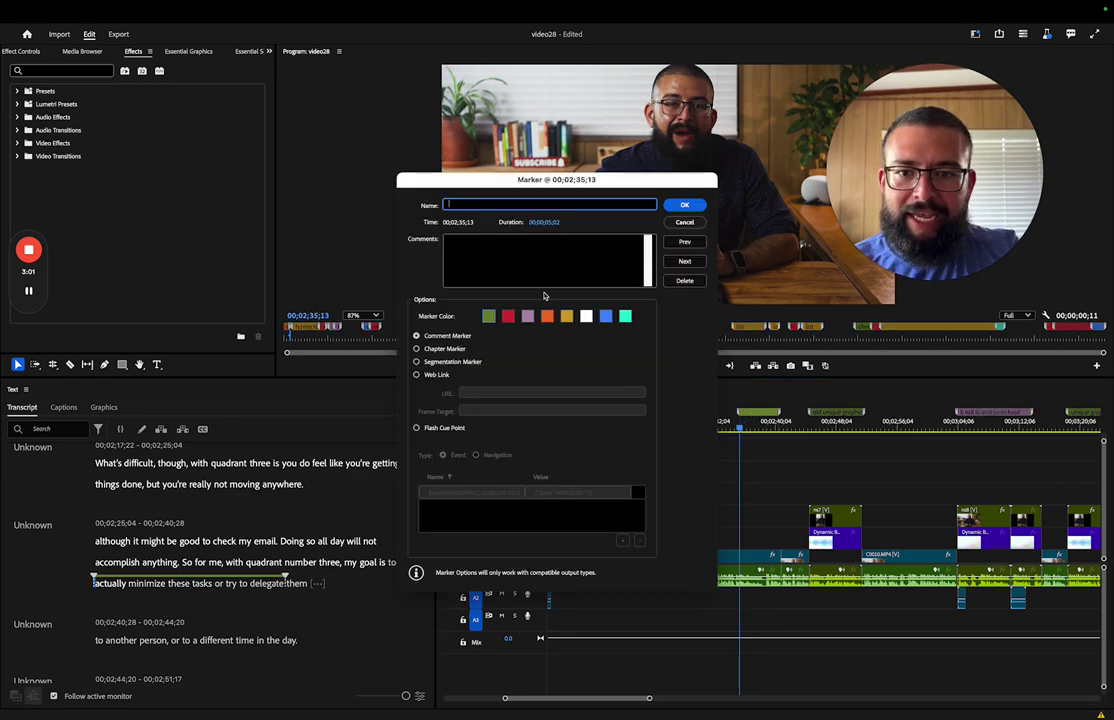
pyautogui.click(509, 317)
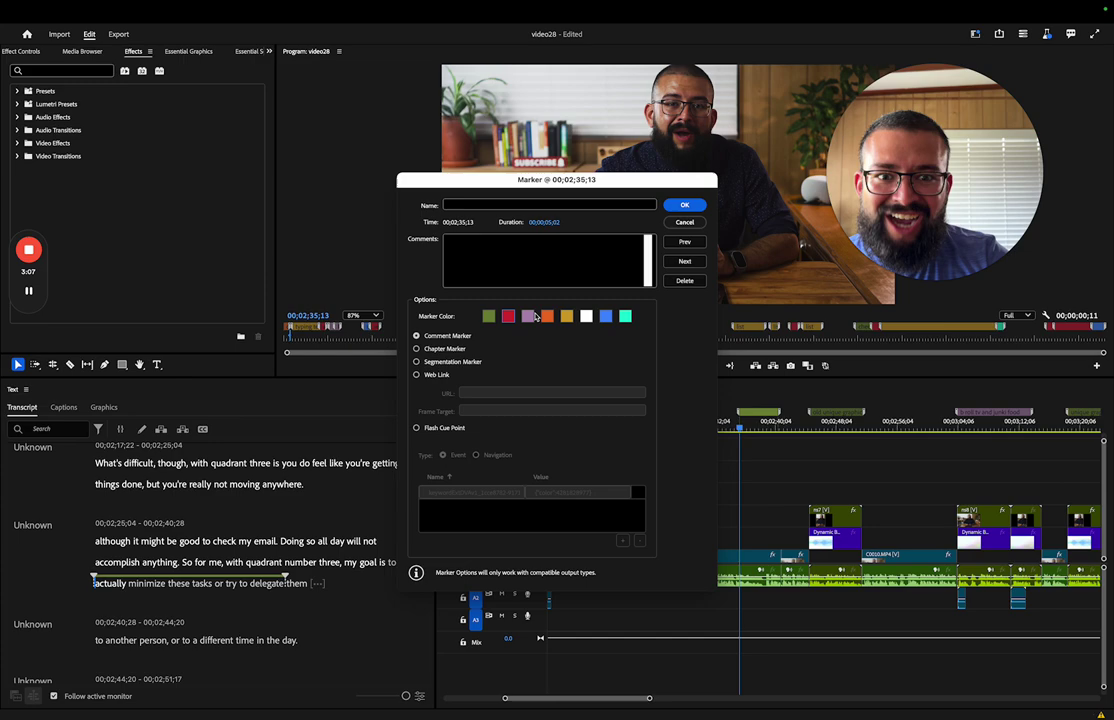
pyautogui.click(684, 281)
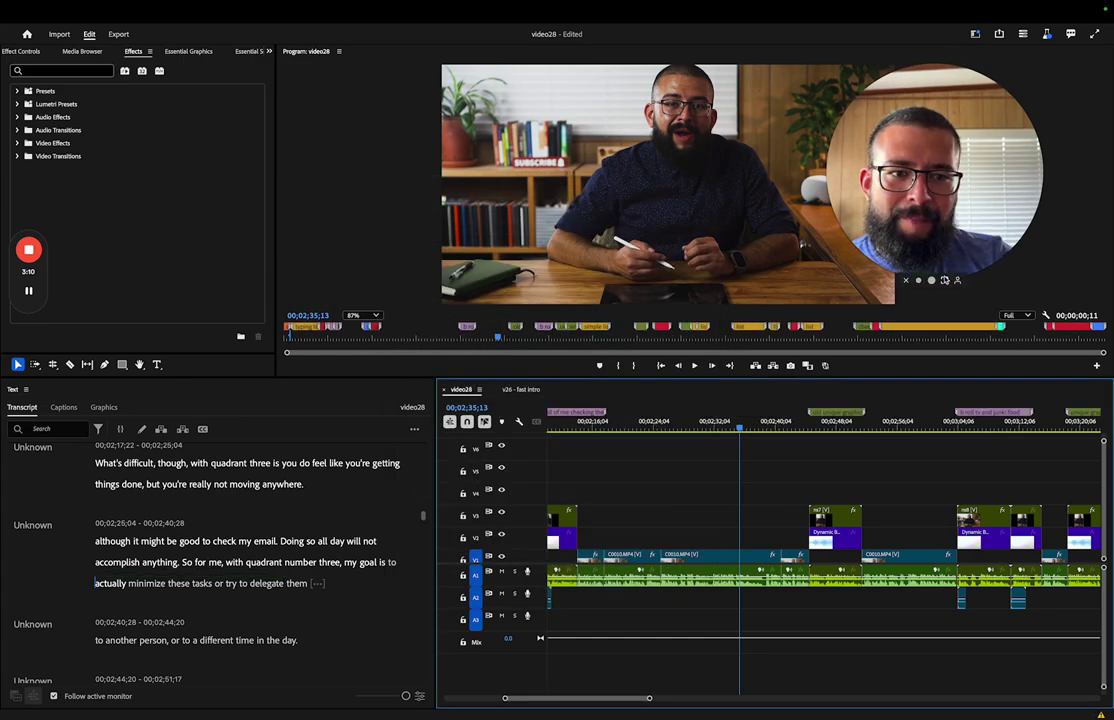